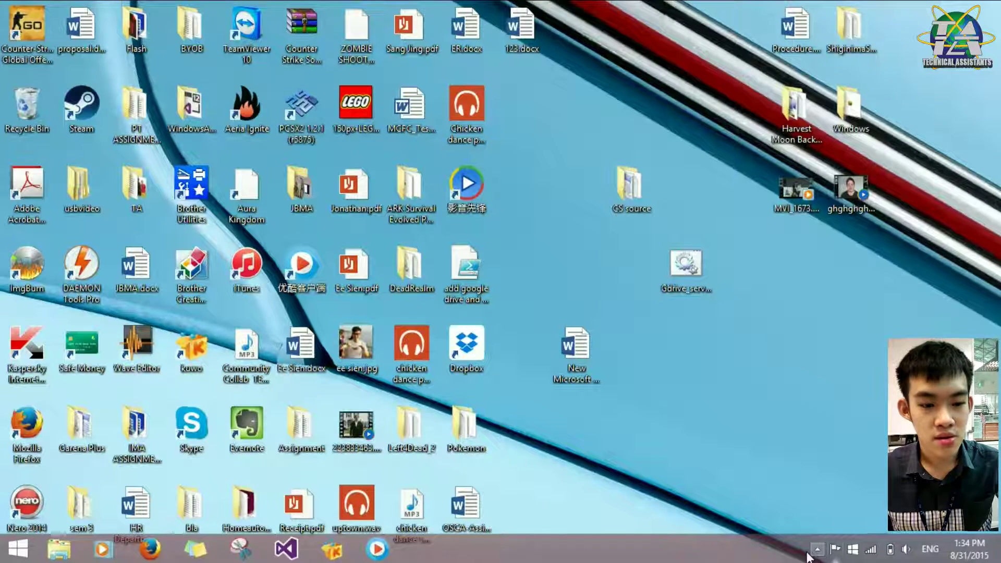
- Check the notification-area icons and rearrange the script file icons on the desktop
click(814, 549)
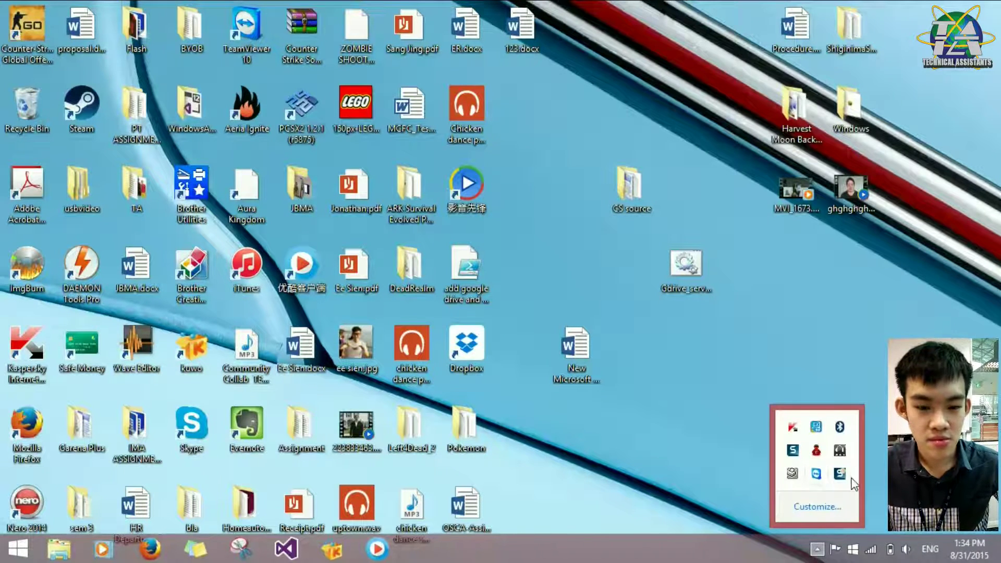
click(741, 465)
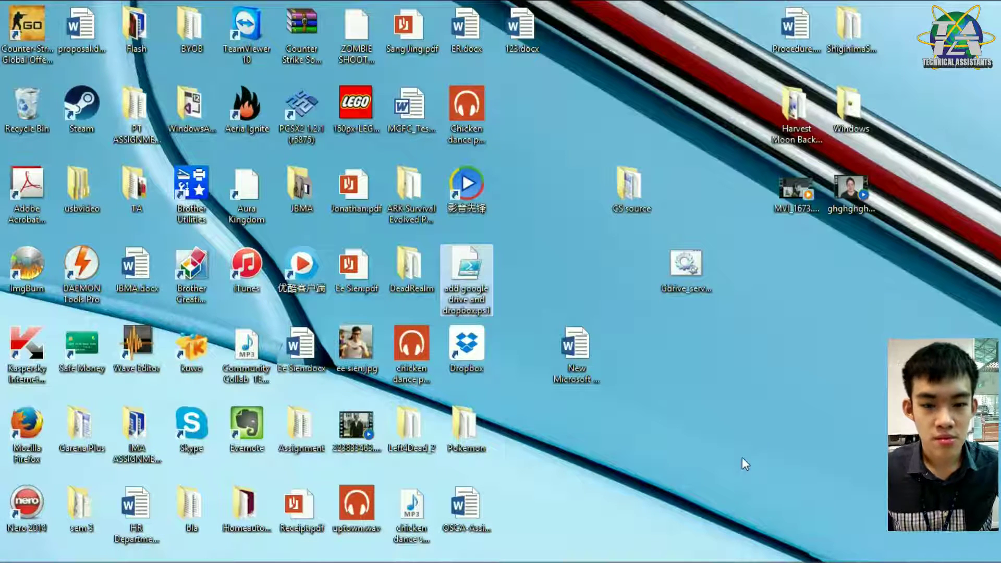
click(742, 457)
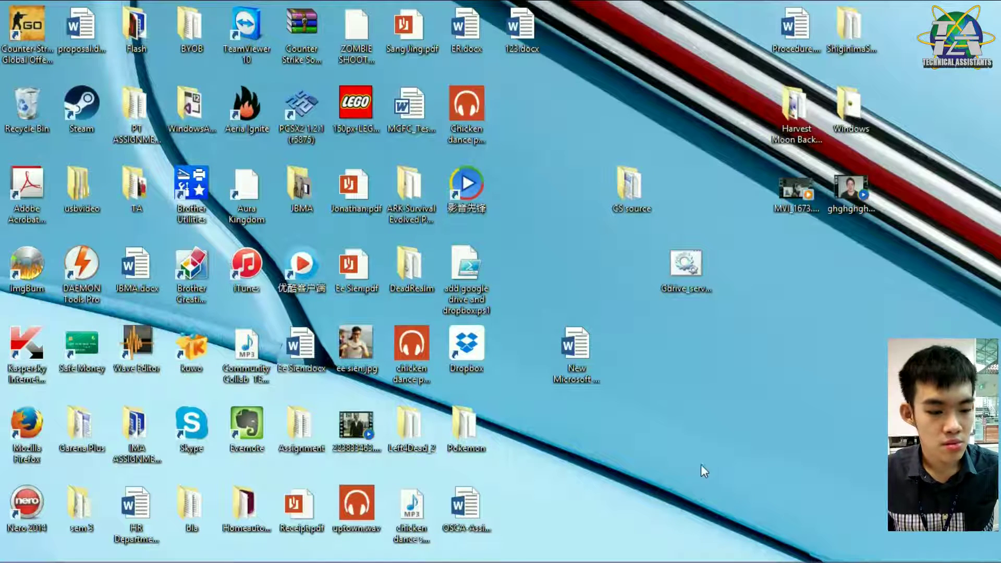
drag(698, 464, 796, 389)
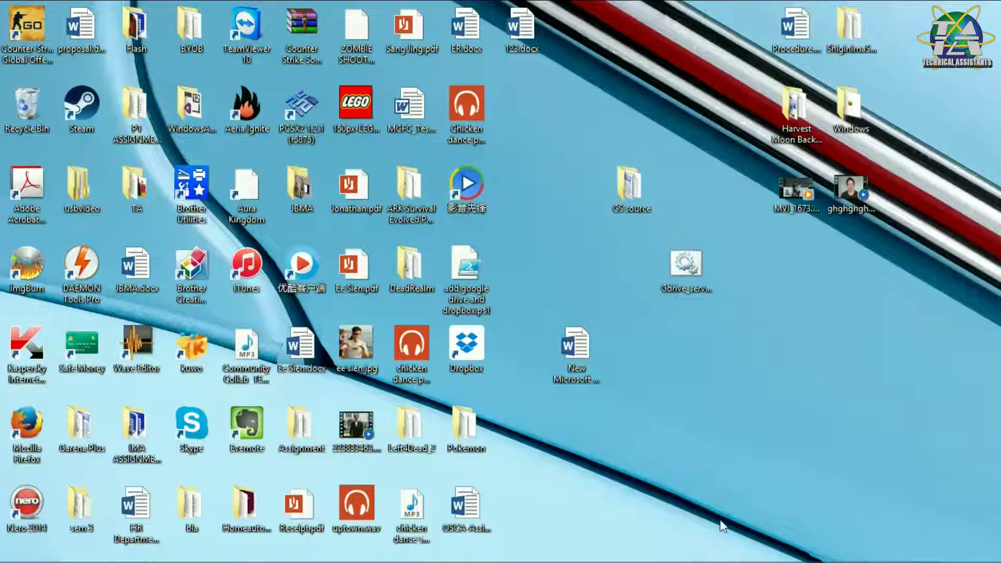
drag(599, 467, 865, 481)
- Look at the account options in the blank New Microsoft Word document, then close Word
double_click(585, 353)
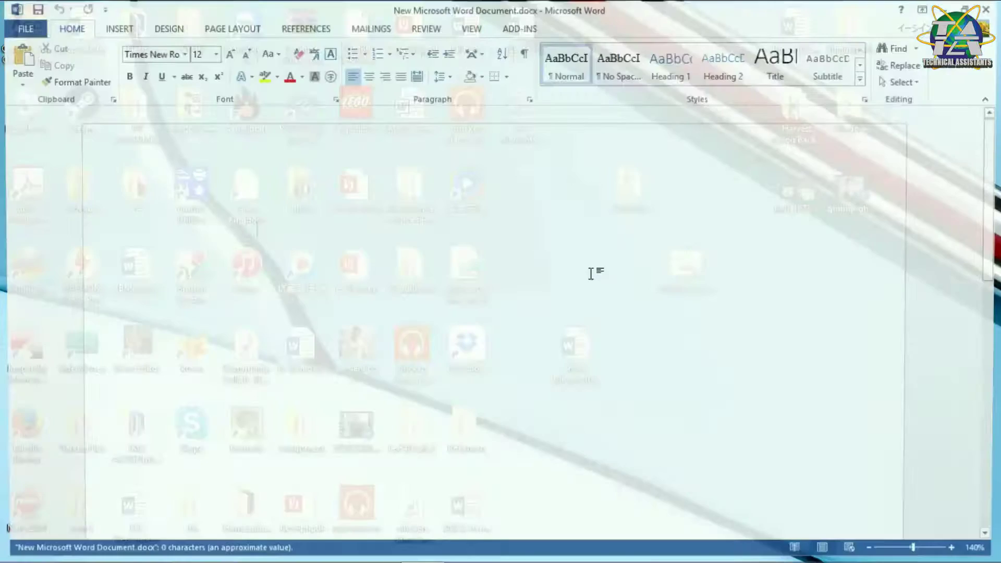
click(919, 27)
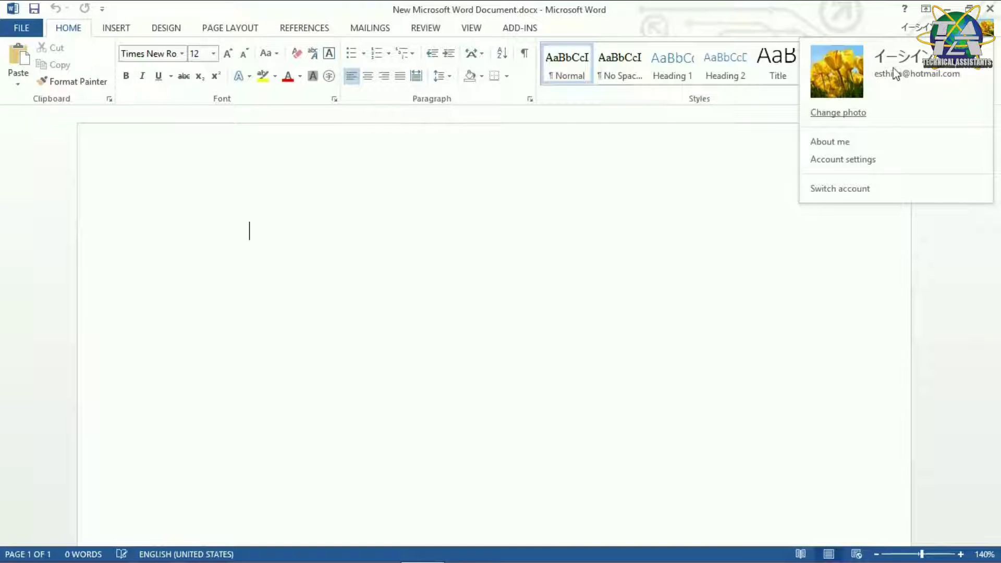
click(522, 193)
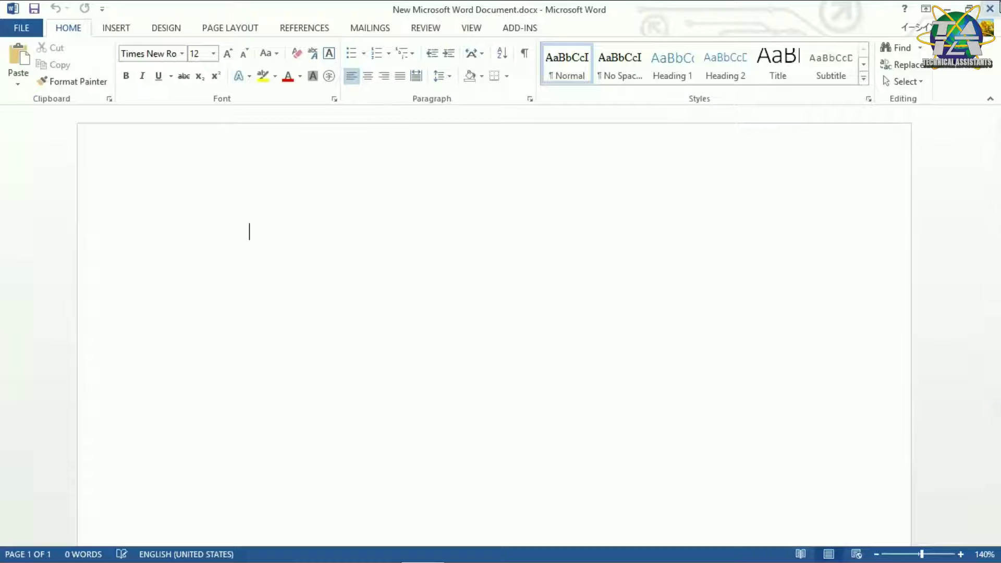
click(990, 7)
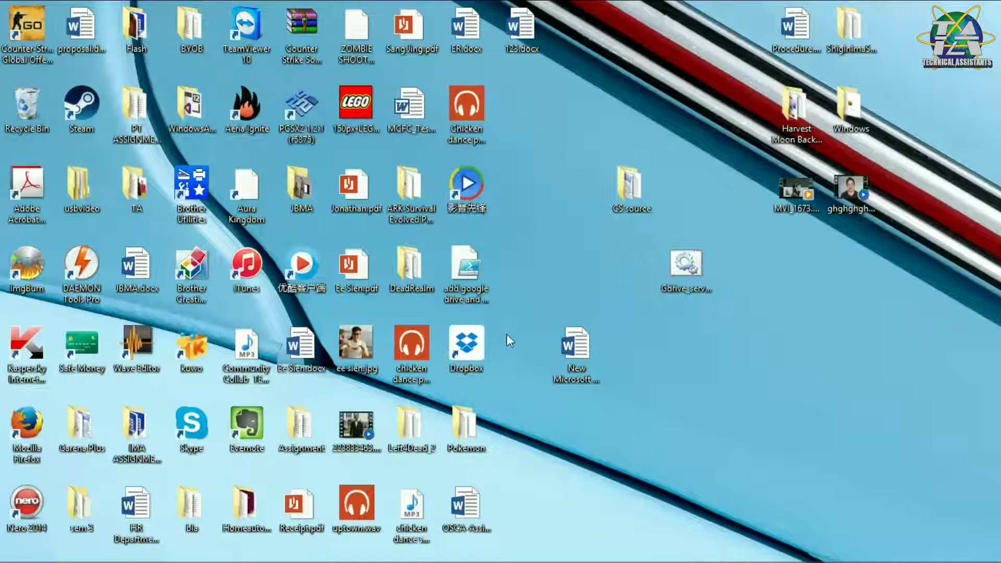
- Run the 'add google drive and dropbox.ps1' script with PowerShell, accepting the Open File warning
right_click(486, 280)
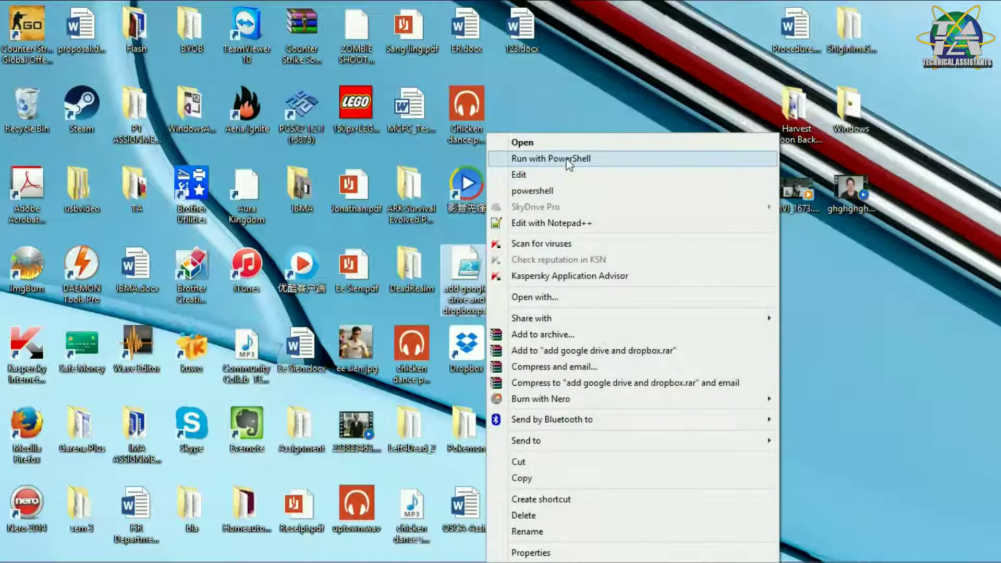
click(803, 288)
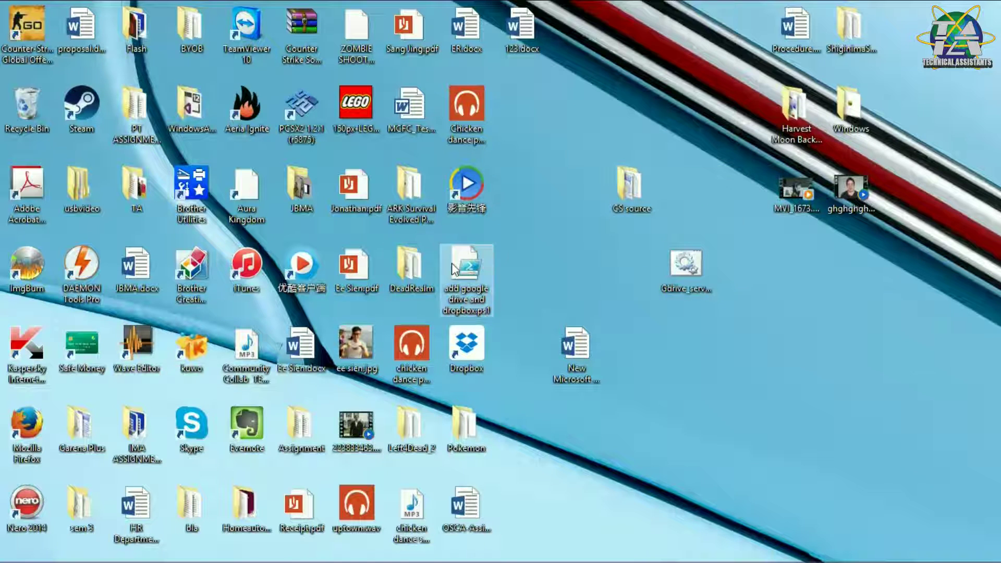
mouse_move(467, 280)
right_click(481, 295)
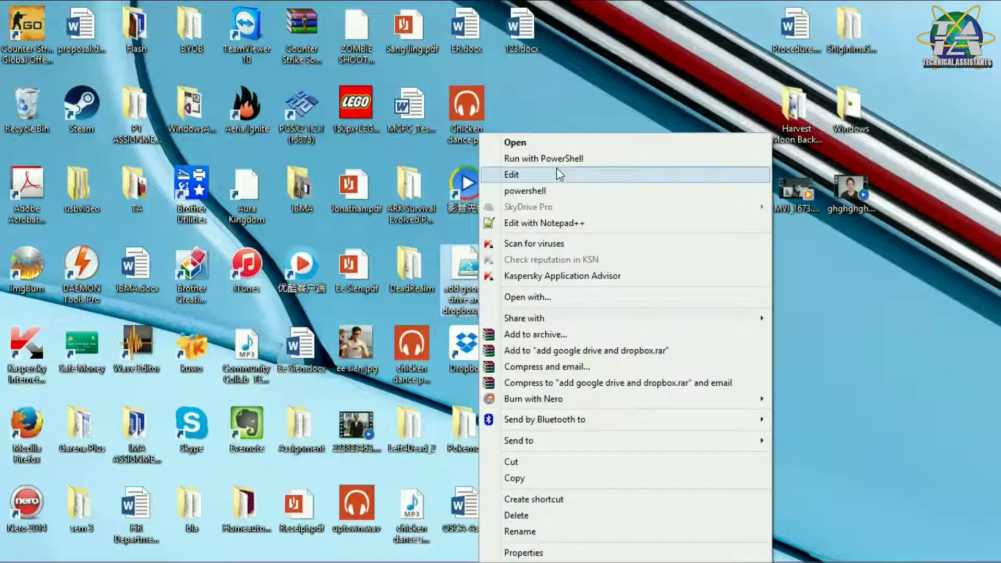
click(557, 160)
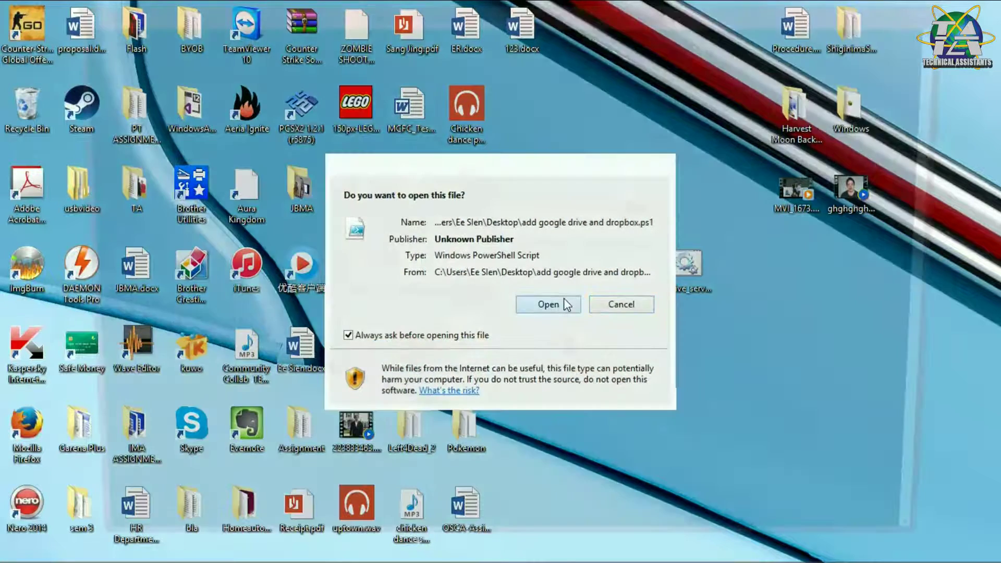
click(564, 300)
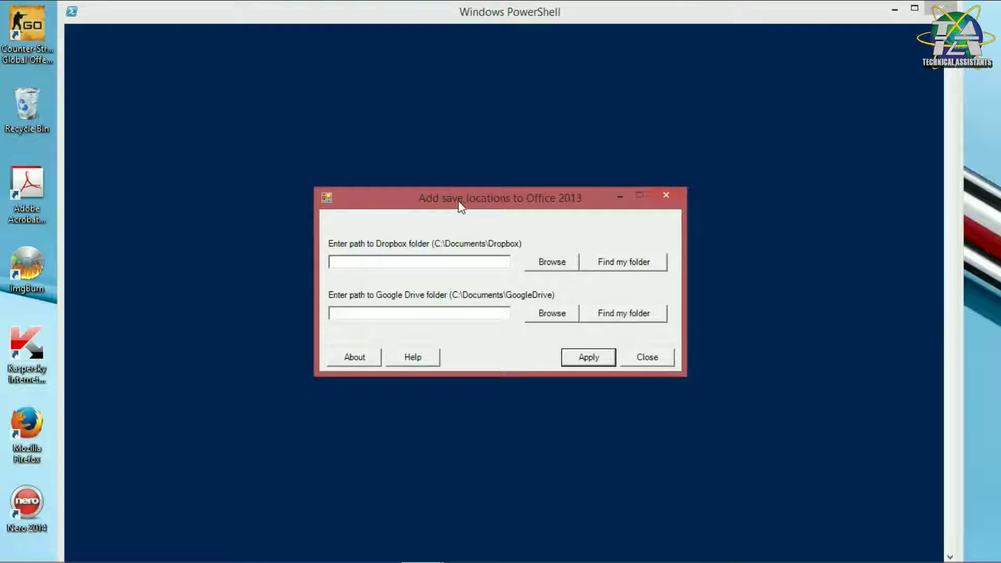
- Reposition the 'Add save locations to Office 2013' window slightly
drag(460, 205, 439, 183)
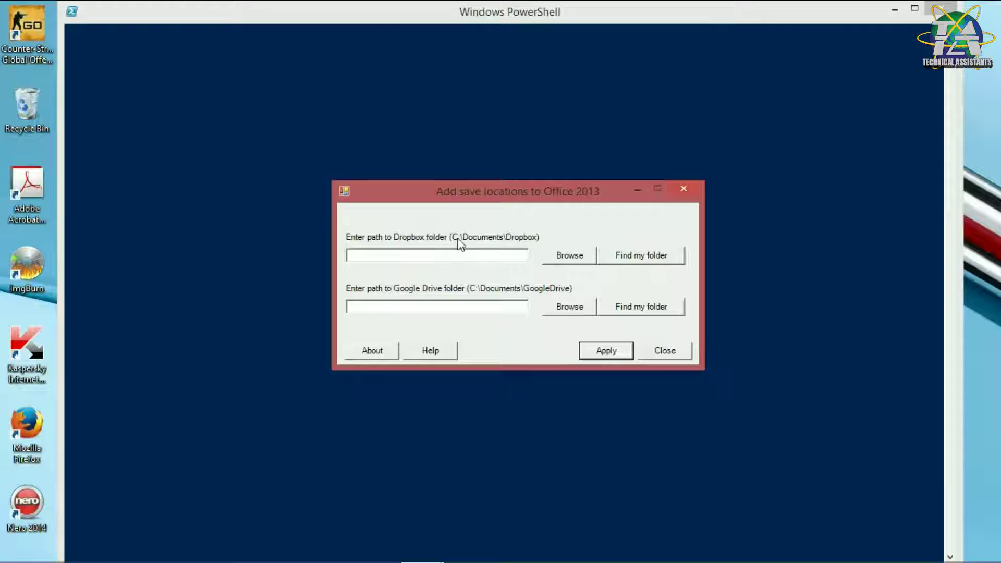
- Browse to C:\Users\Ee Sien\Dropbox and confirm it as the Dropbox folder path
click(570, 257)
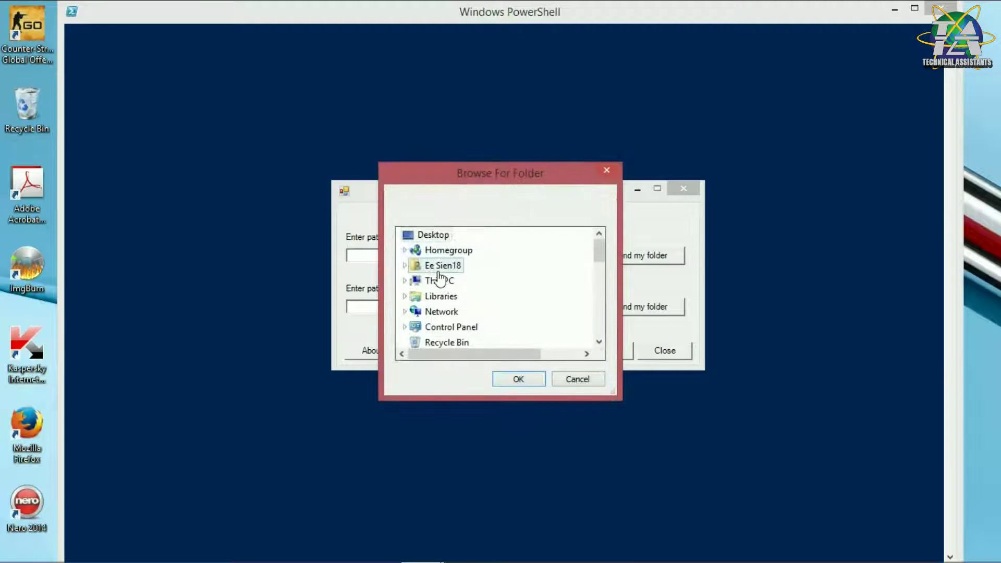
double_click(443, 265)
scroll(485, 274, down, 1)
scroll(475, 280, down, 1)
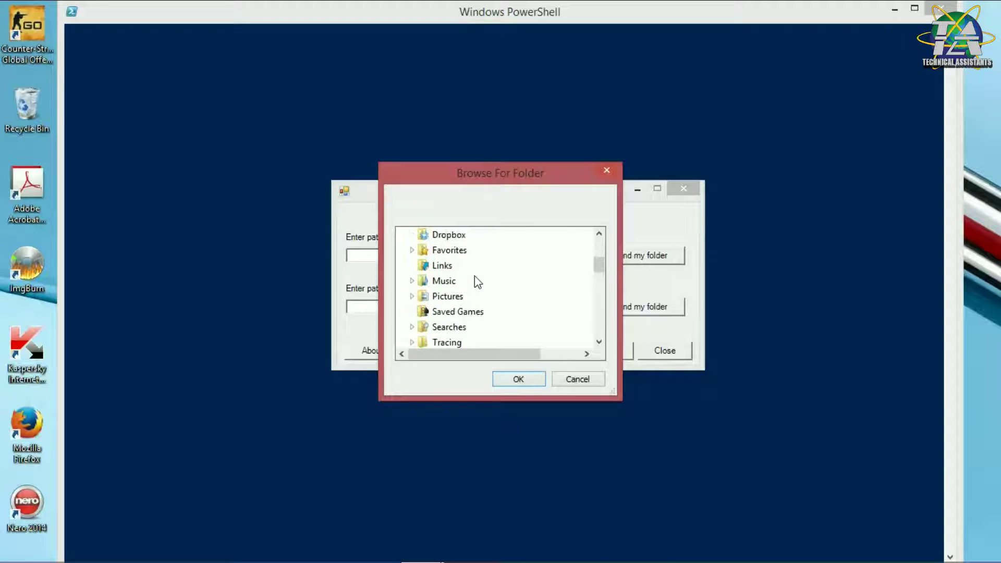
click(448, 235)
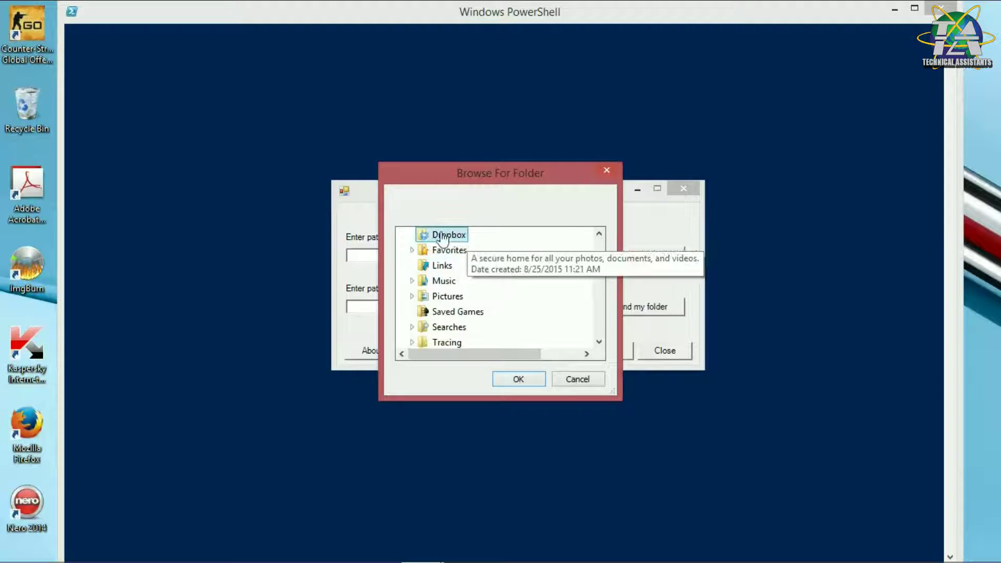
scroll(454, 239, up, 2)
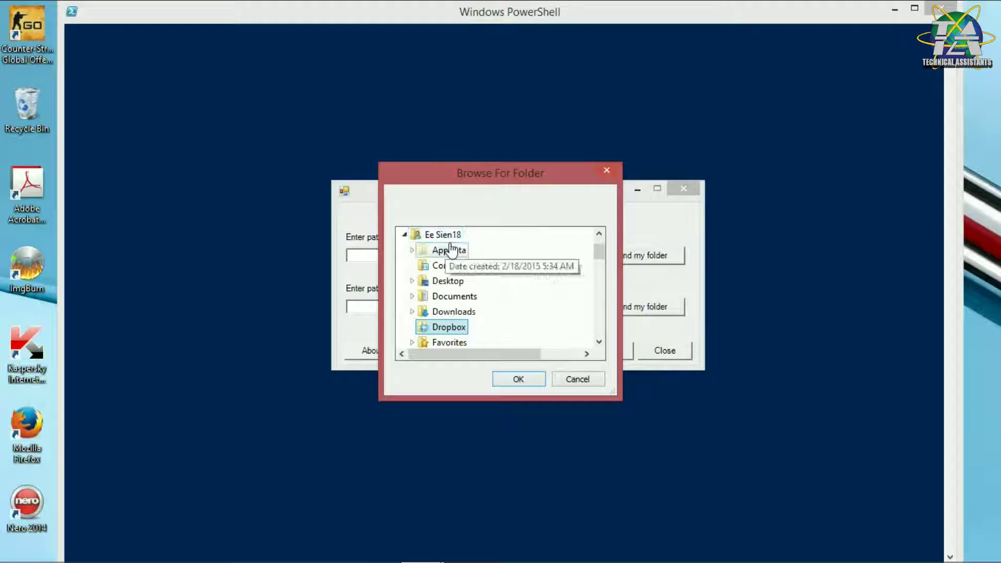
click(526, 381)
- Apply the Dropbox save location, dismiss the key-exists and completed messages, and close the tool
click(605, 354)
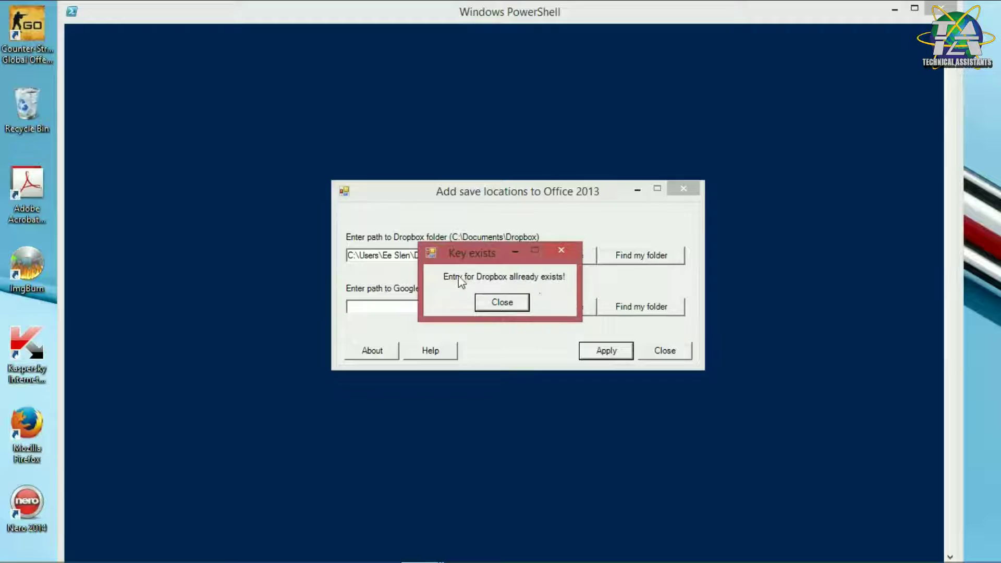
click(512, 305)
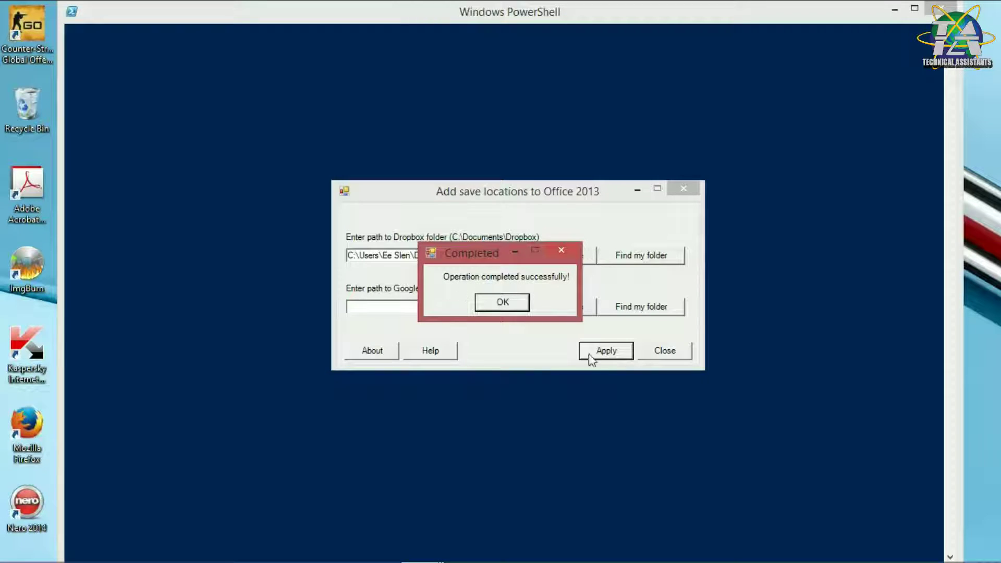
click(512, 304)
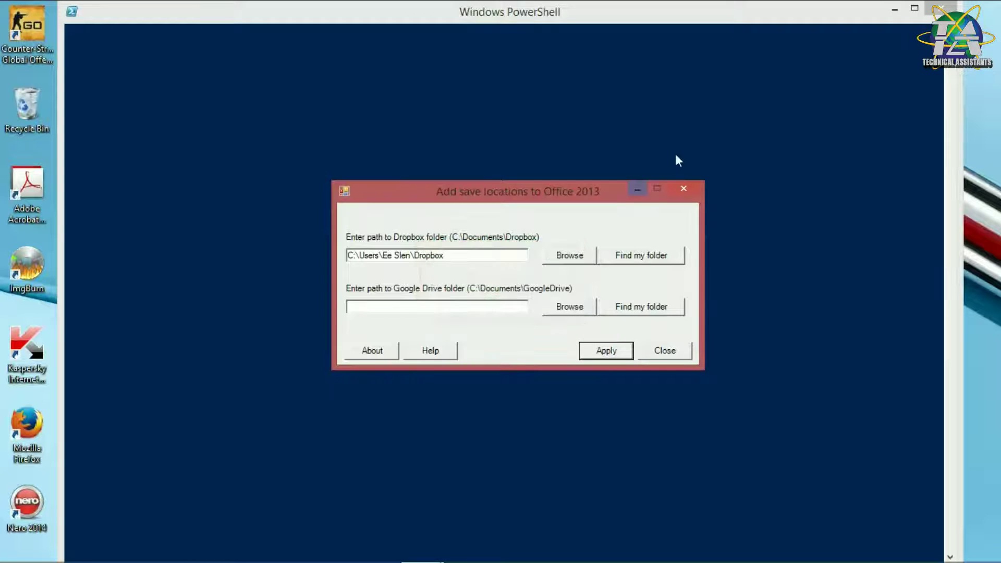
click(677, 349)
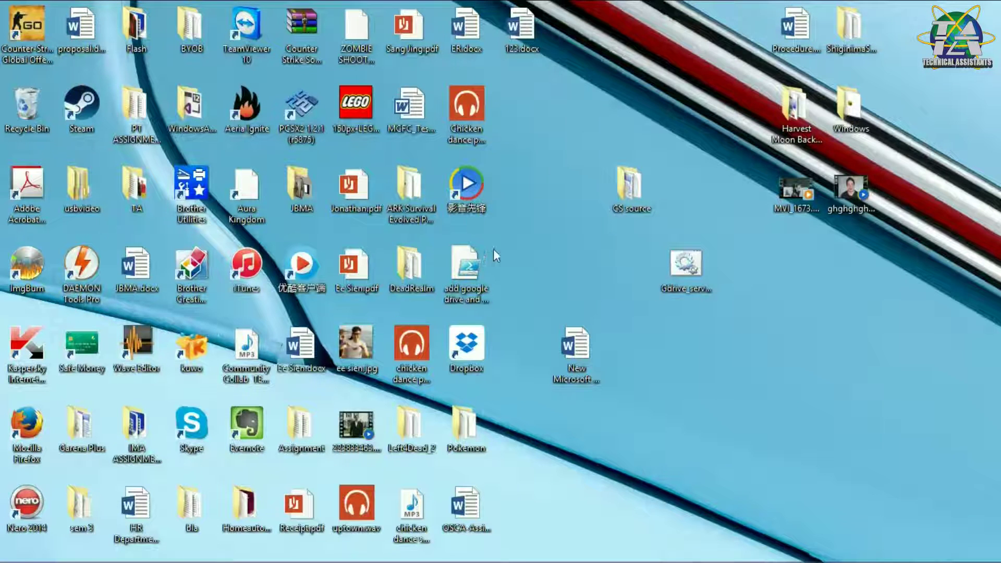
- Reopen the blank Word document and show its Save As places in the backstage view
double_click(598, 342)
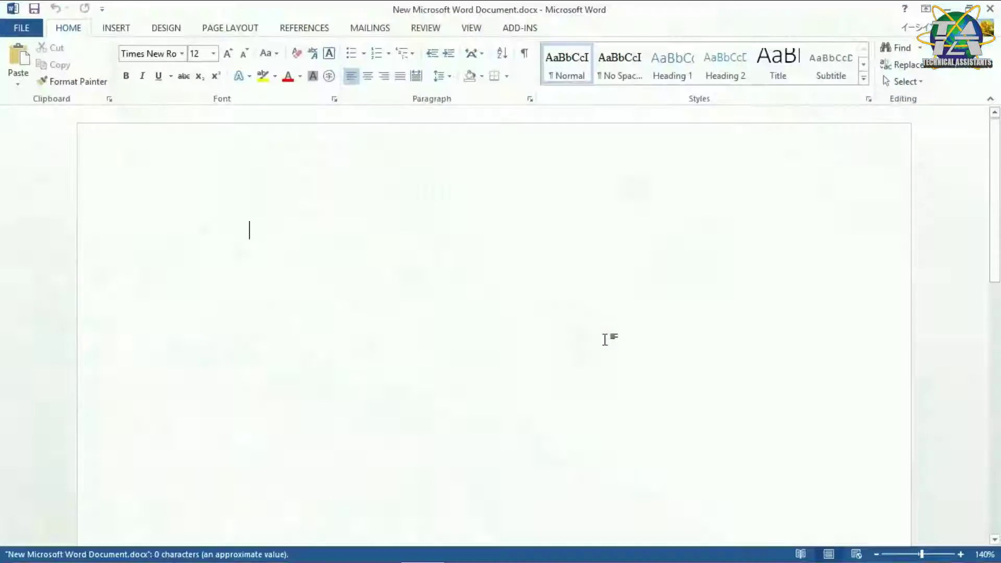
click(22, 28)
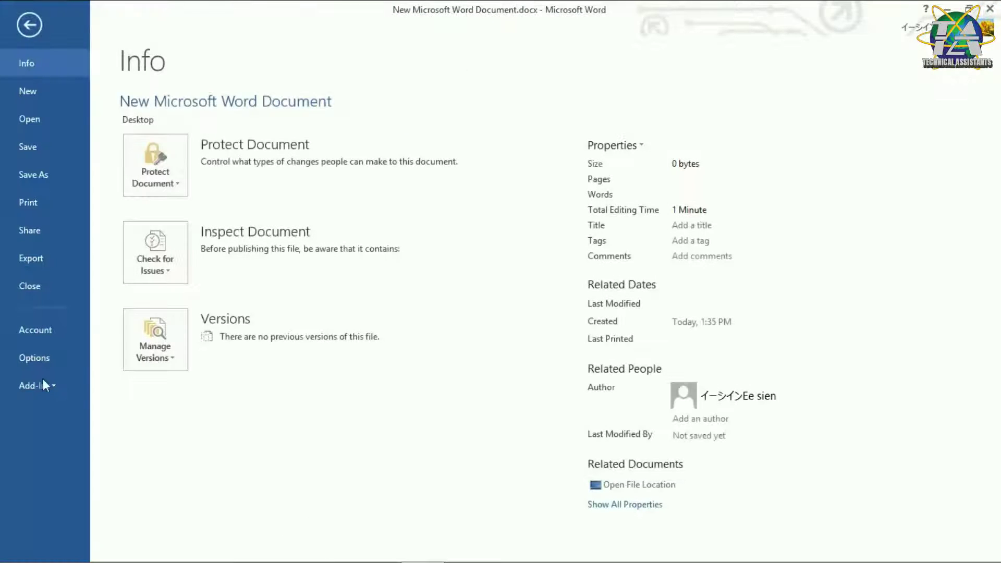
click(31, 146)
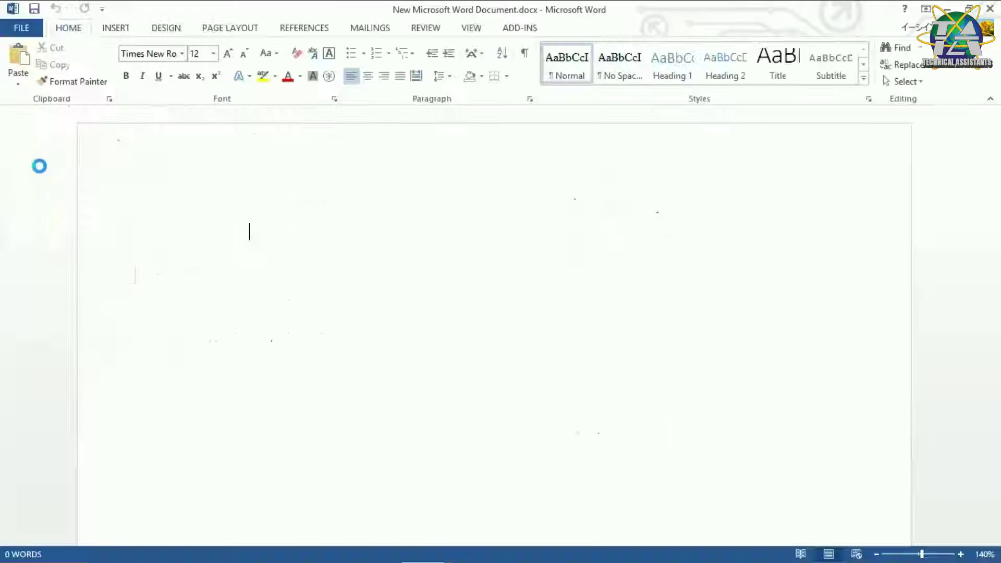
click(22, 27)
click(30, 174)
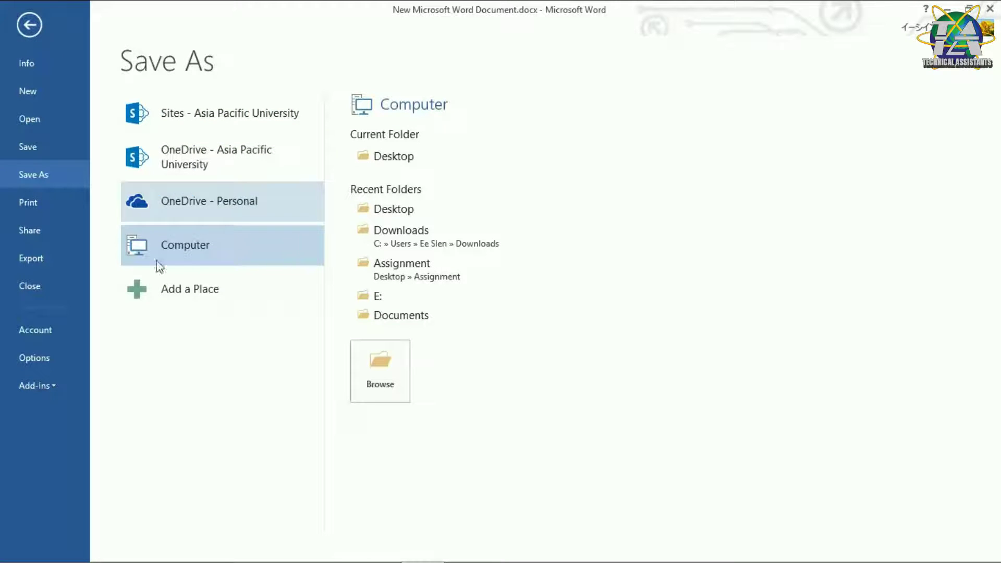
- Connect Dropbox as a storage service from the Account page's Add a service menu
click(49, 338)
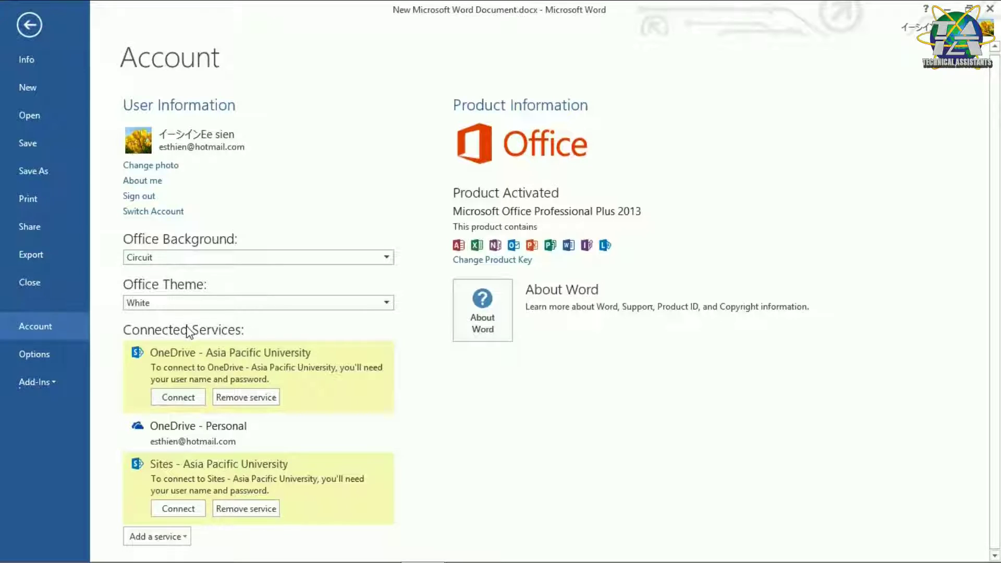
click(160, 540)
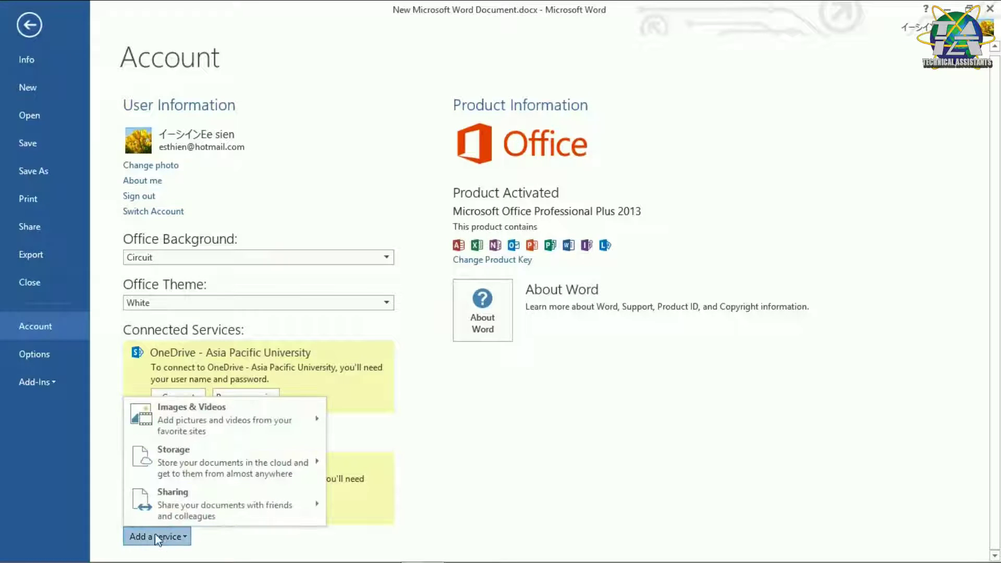
mouse_move(222, 461)
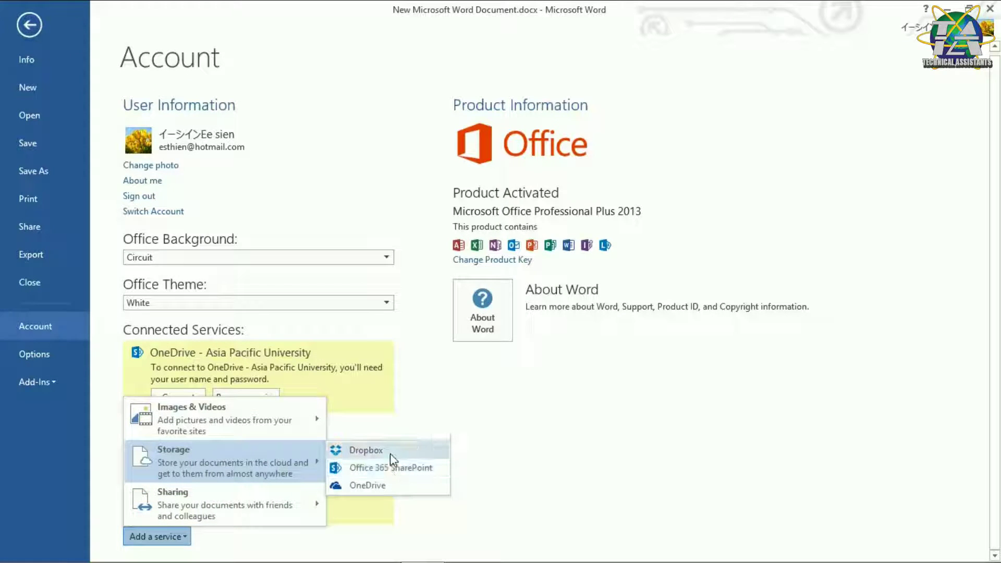
click(404, 454)
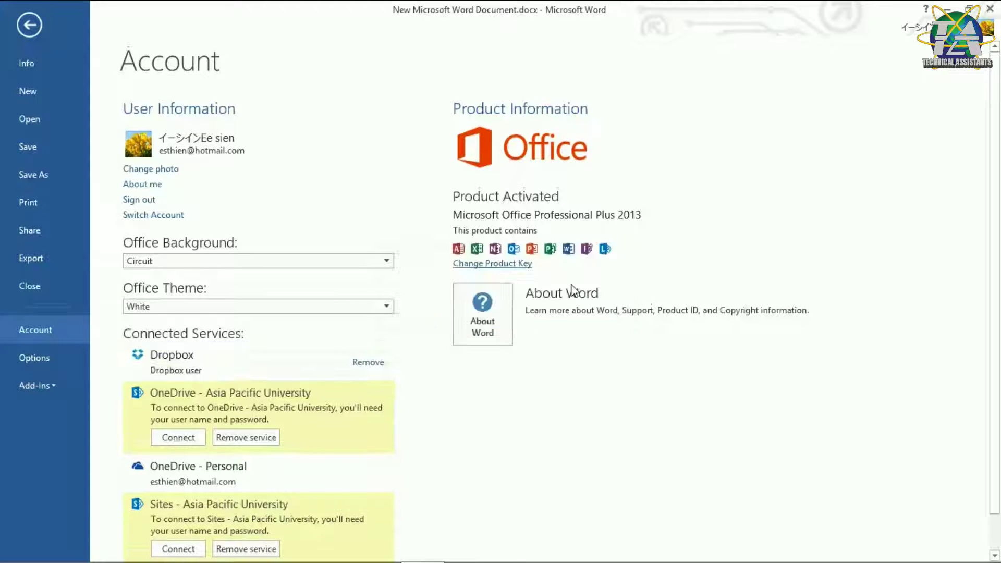
- Save the document into the Dropbox folder as 1234.docx
click(52, 164)
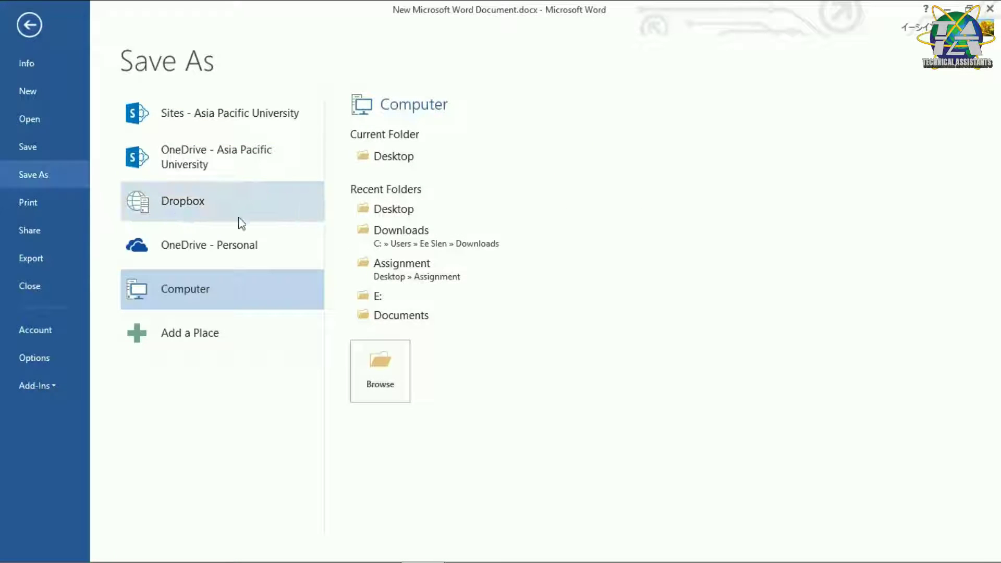
click(209, 214)
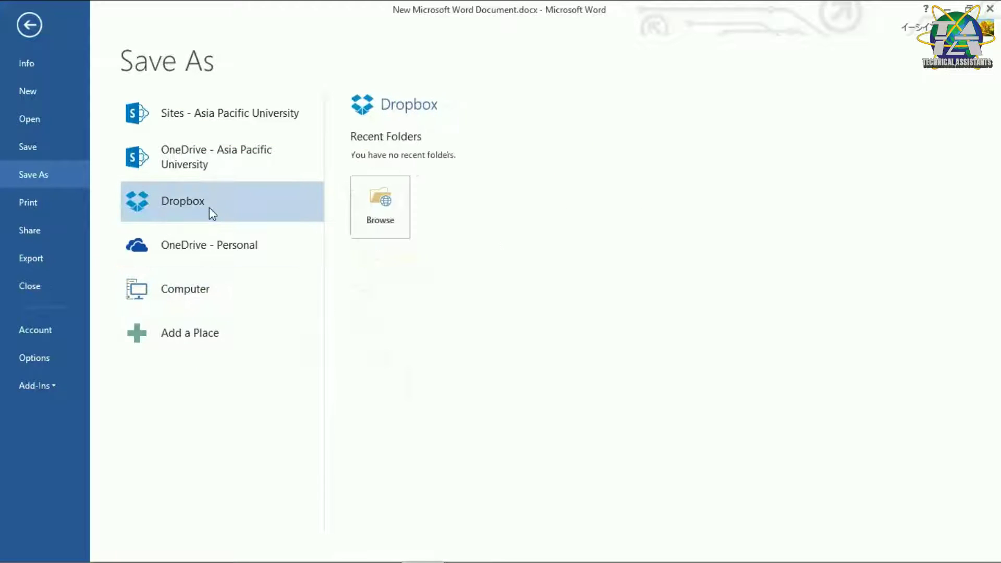
click(399, 211)
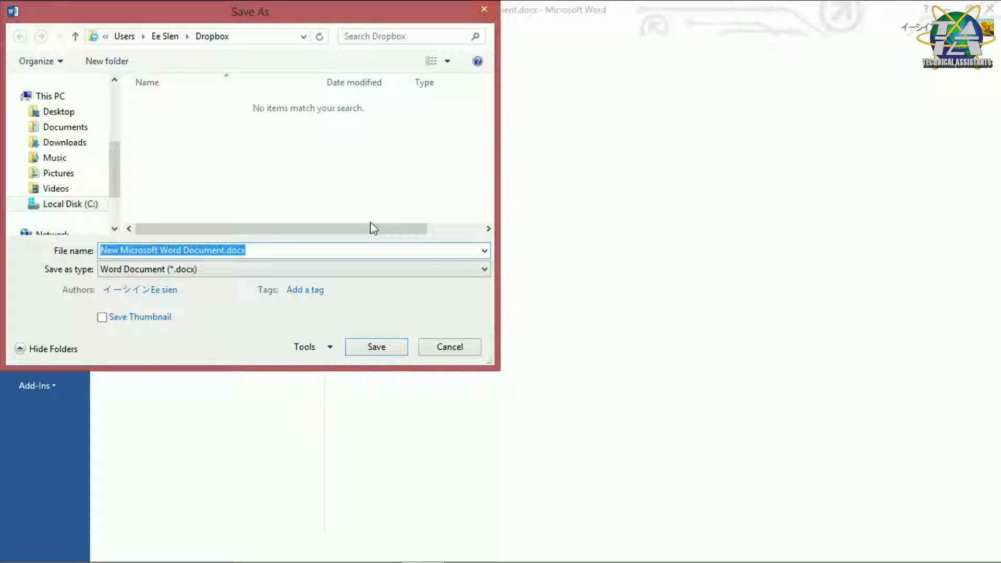
text(1234)
key(Return)
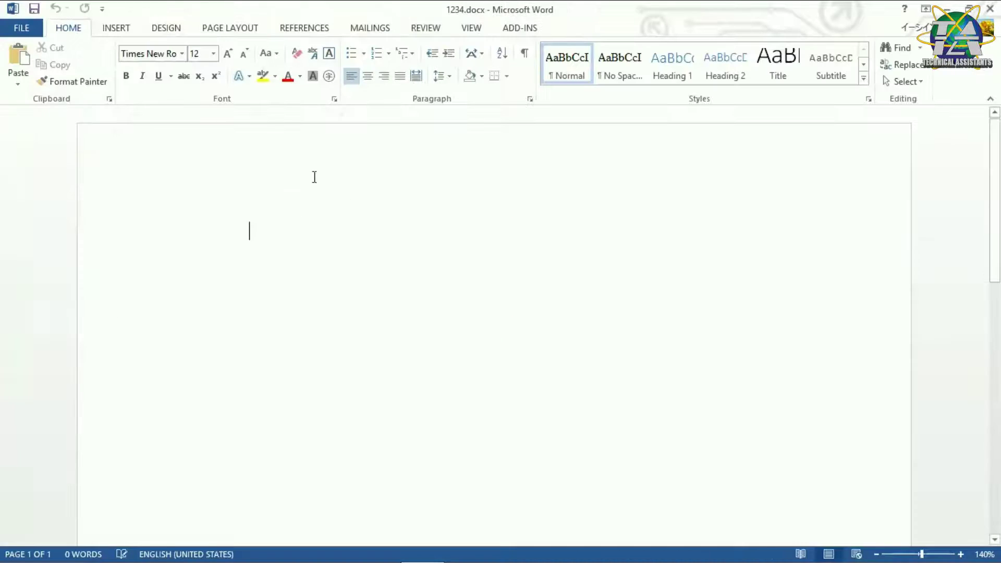
- Close Word, open File Explorer via the Run box and view the local Dropbox folder containing 1234.docx
click(989, 8)
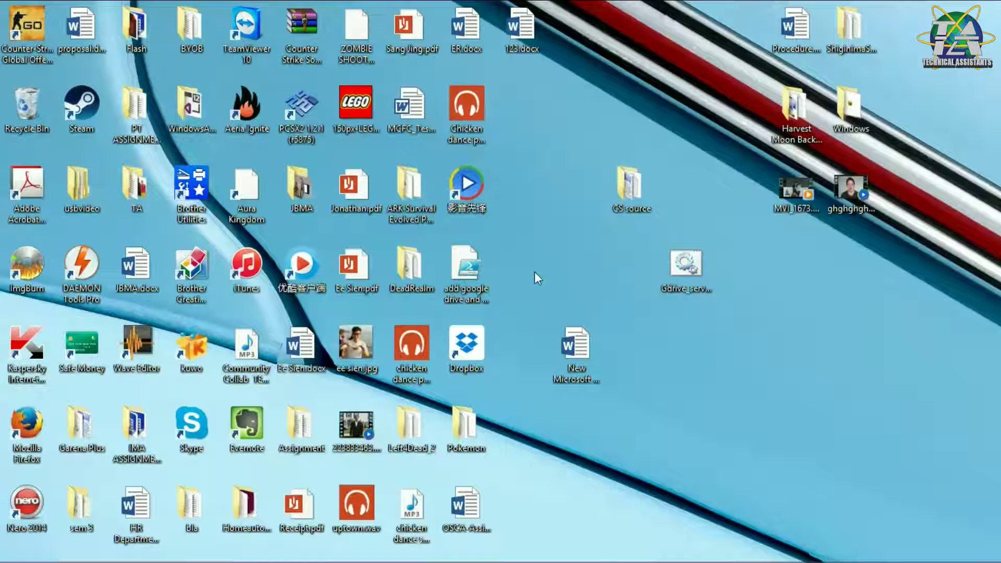
key(super+r)
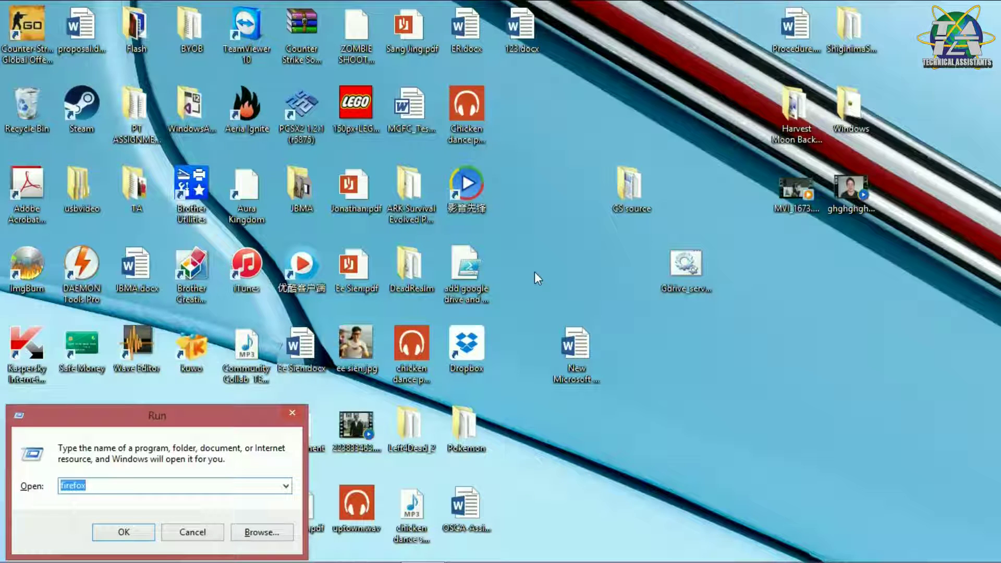
text(downloads)
key(Return)
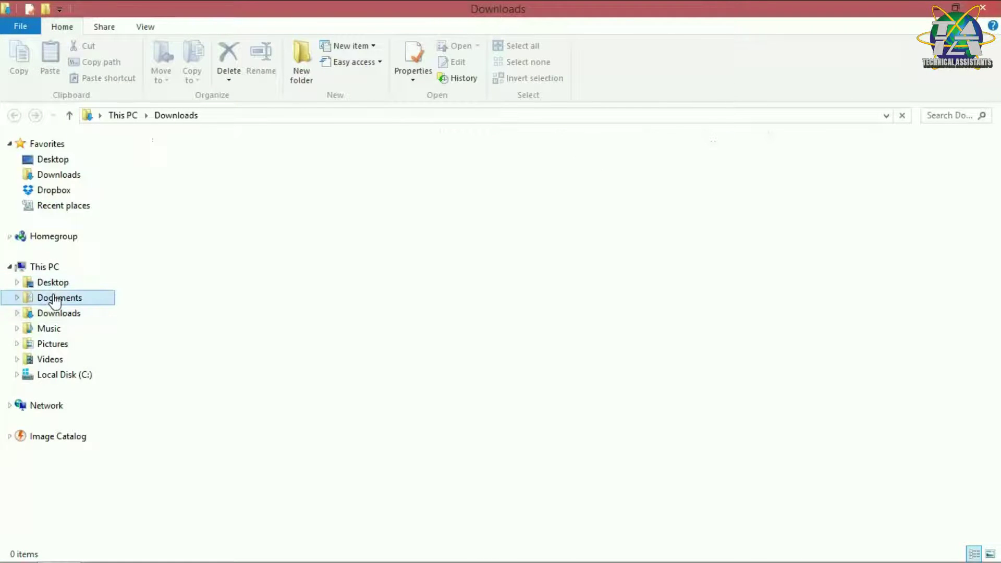
click(49, 297)
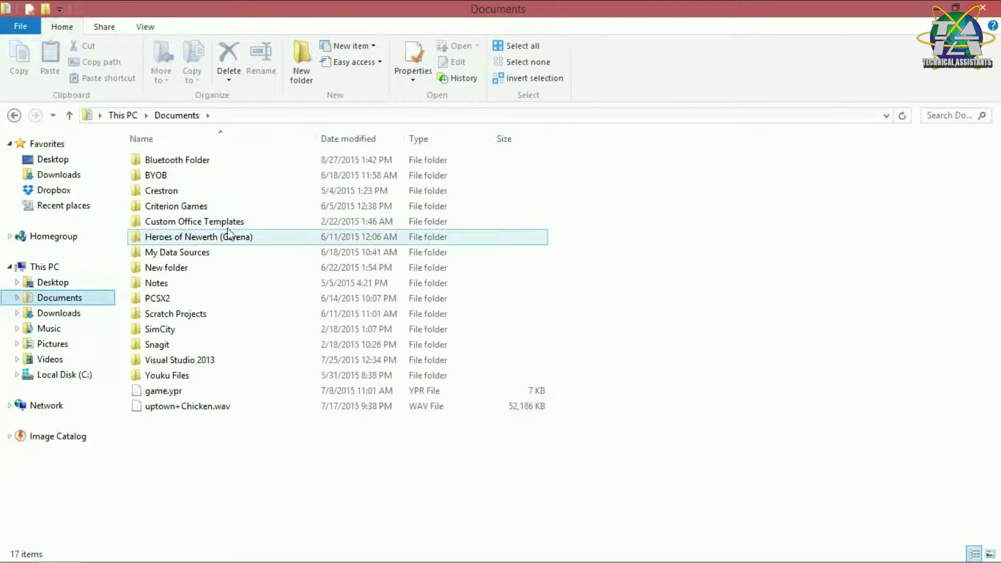
click(213, 267)
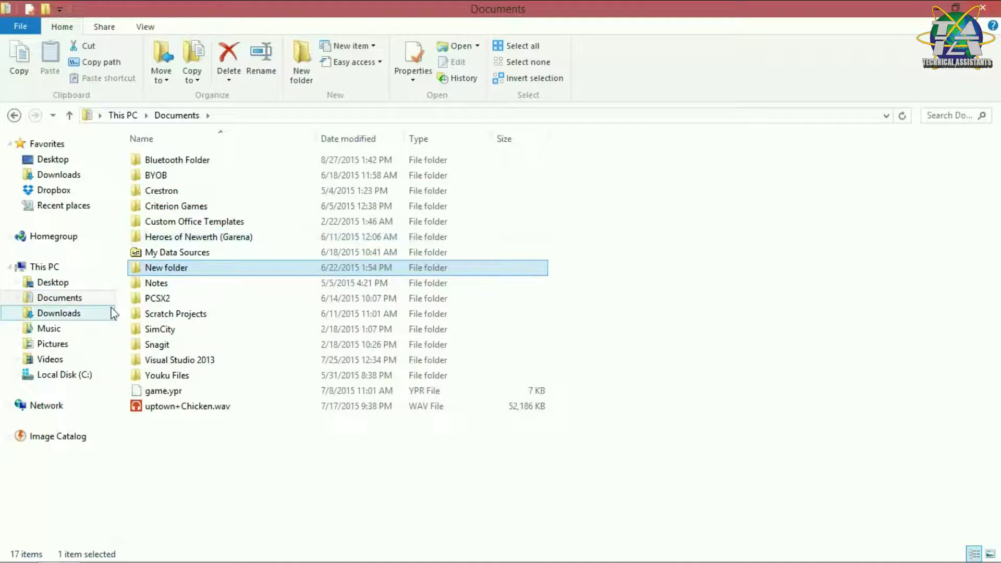
mouse_move(59, 235)
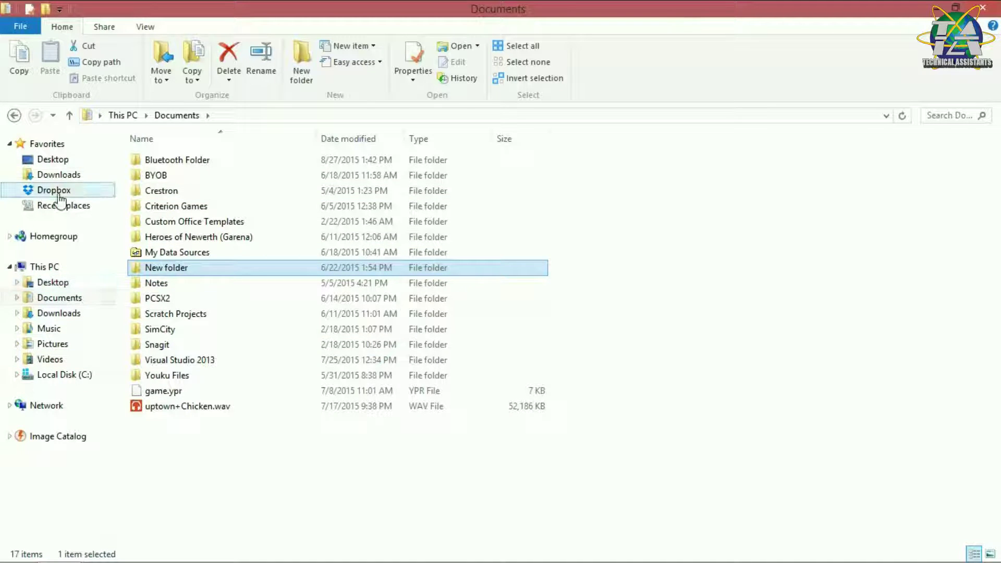
click(59, 195)
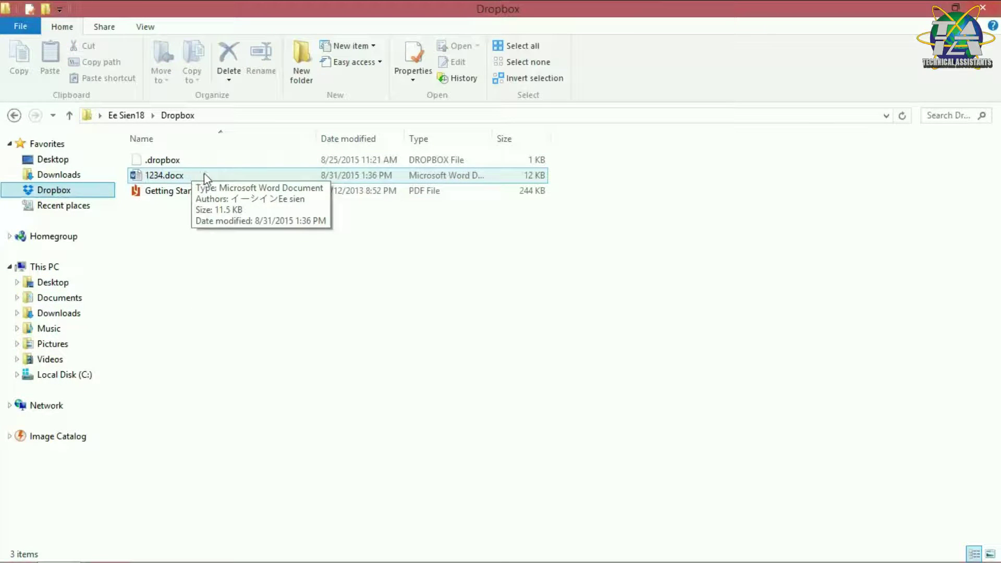
- Close the folder window and look for the Dropbox client among the hidden tray icons
click(890, 559)
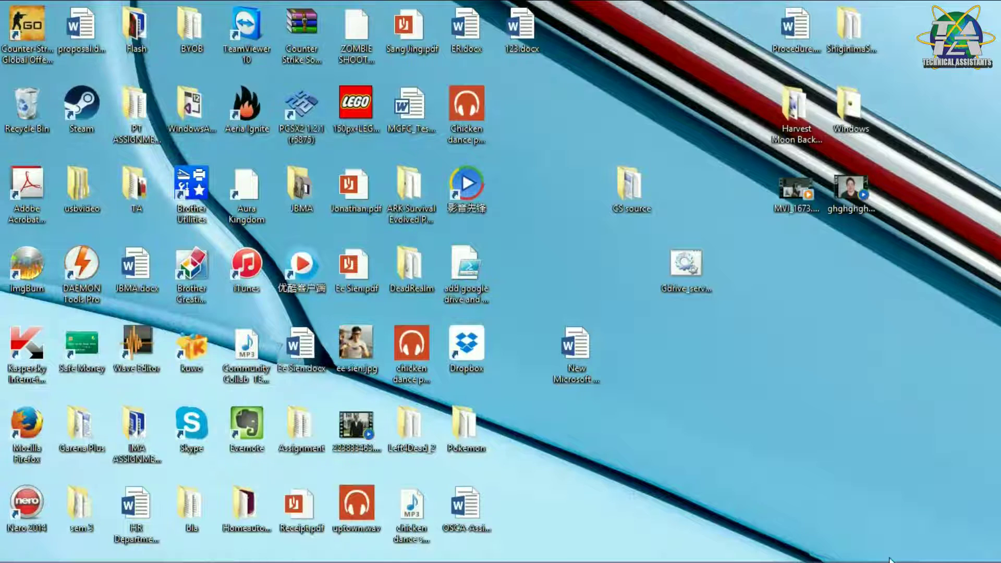
click(816, 549)
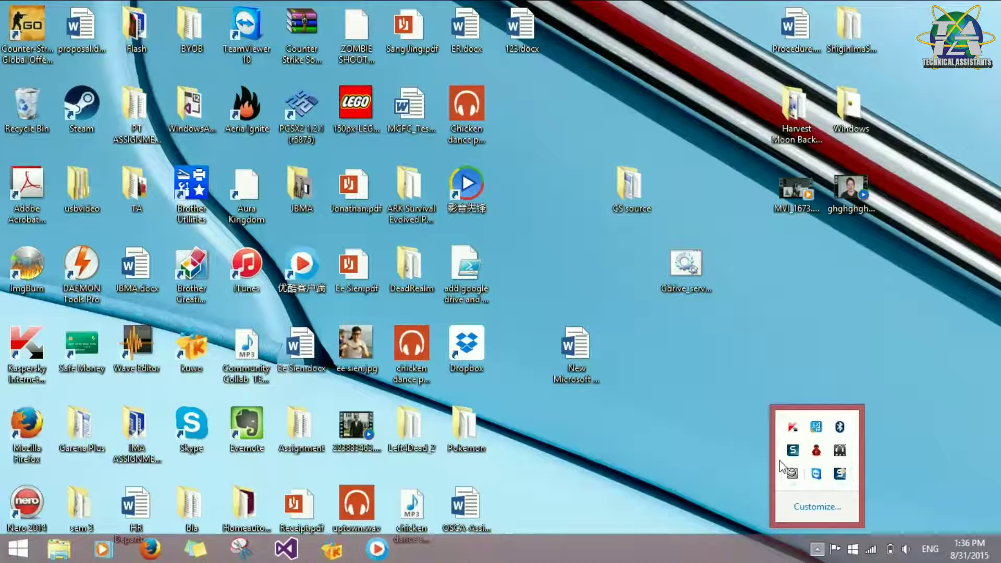
click(681, 415)
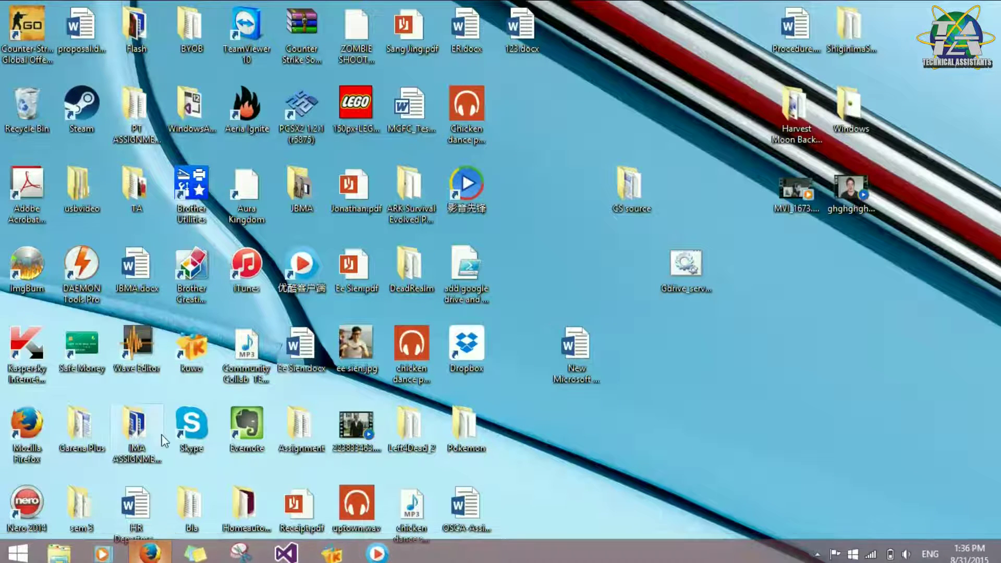
click(817, 551)
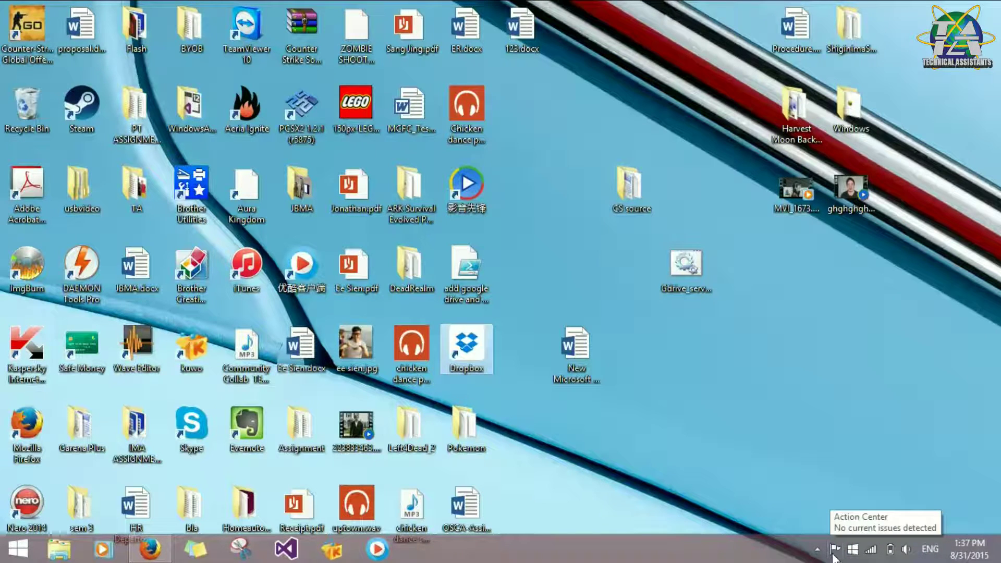
click(819, 552)
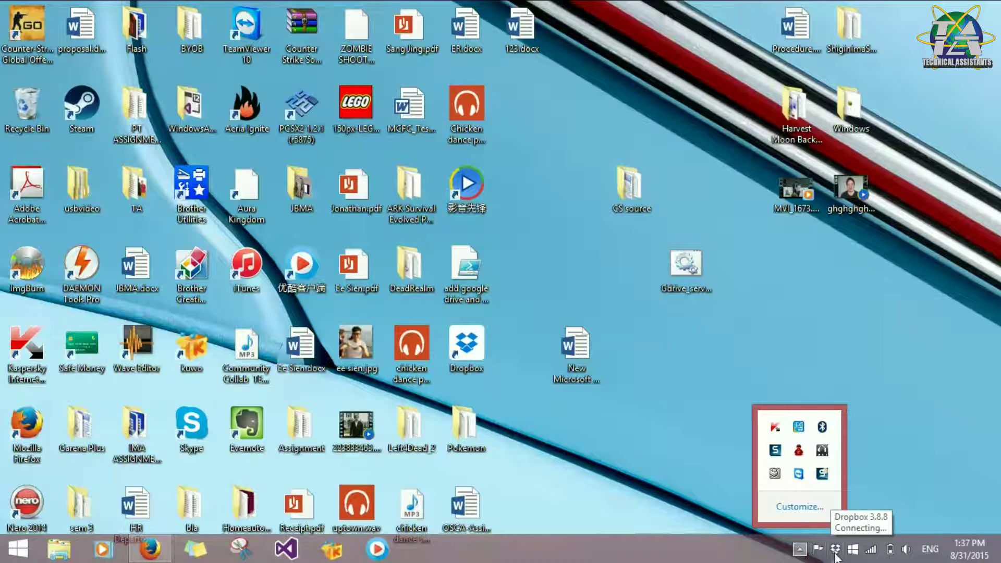
- Bring up the Dropbox status panel from the tray and close the Get Windows 10 window
right_click(835, 552)
click(814, 503)
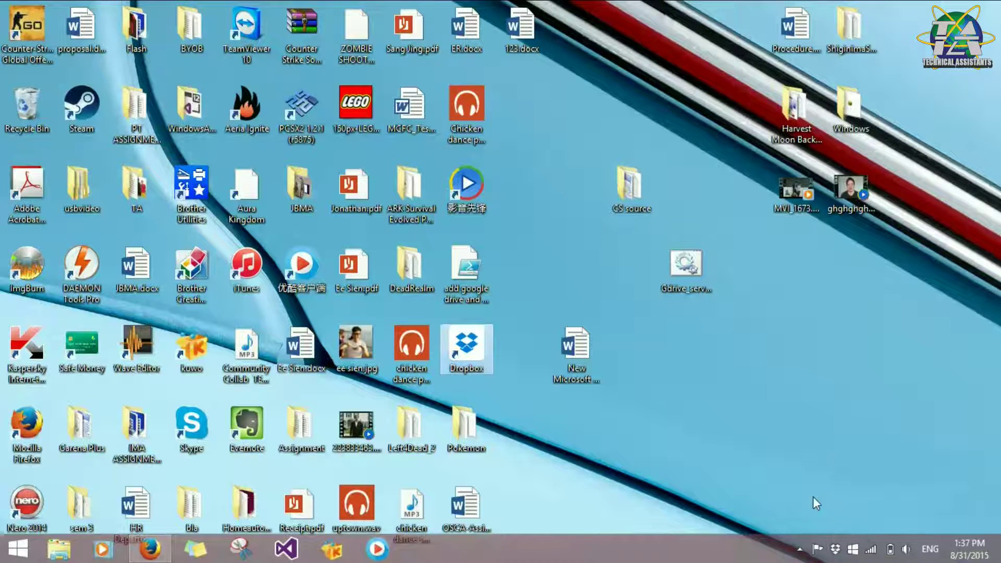
click(852, 551)
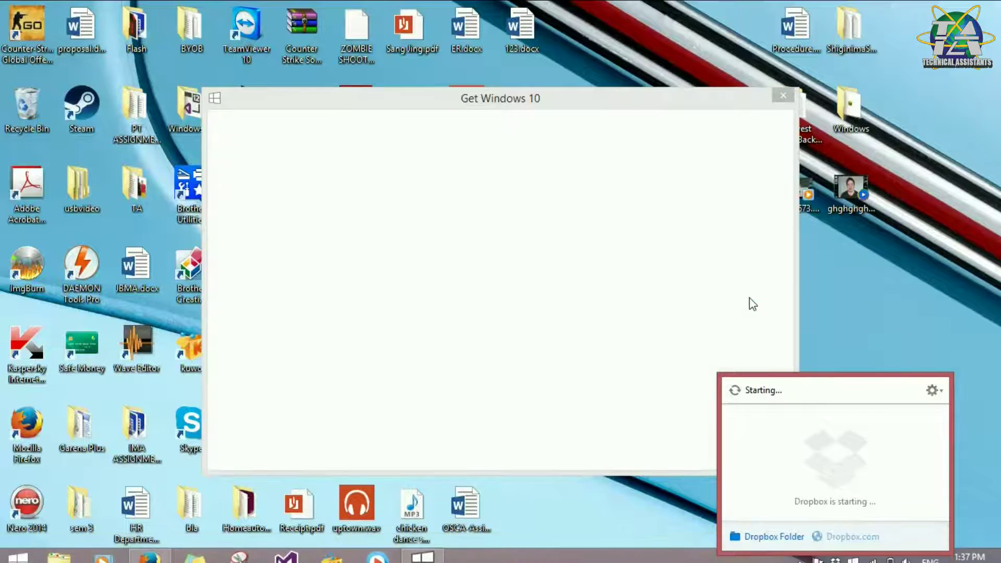
click(783, 94)
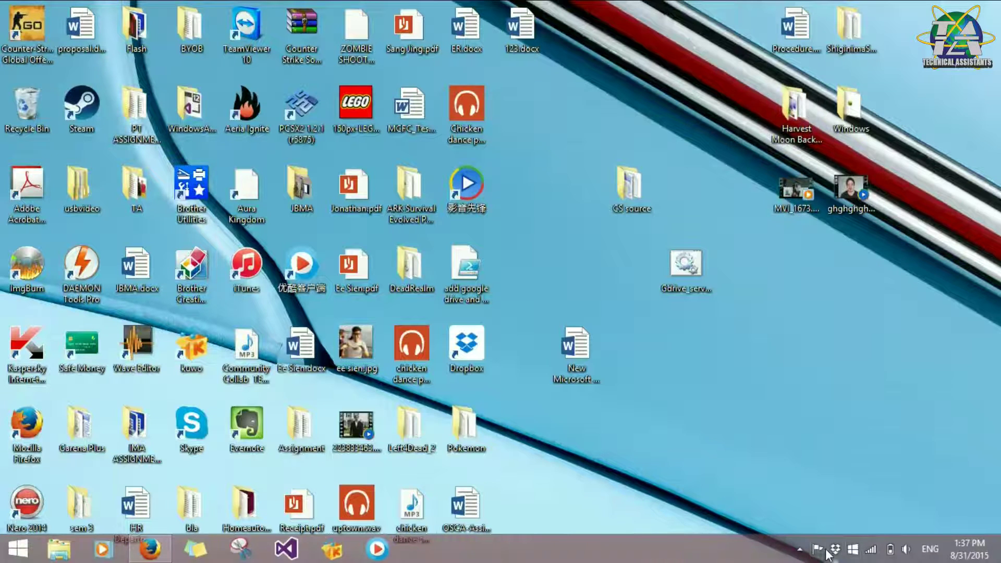
- Wait for Dropbox to report Up to date, then exit the Dropbox client
click(835, 550)
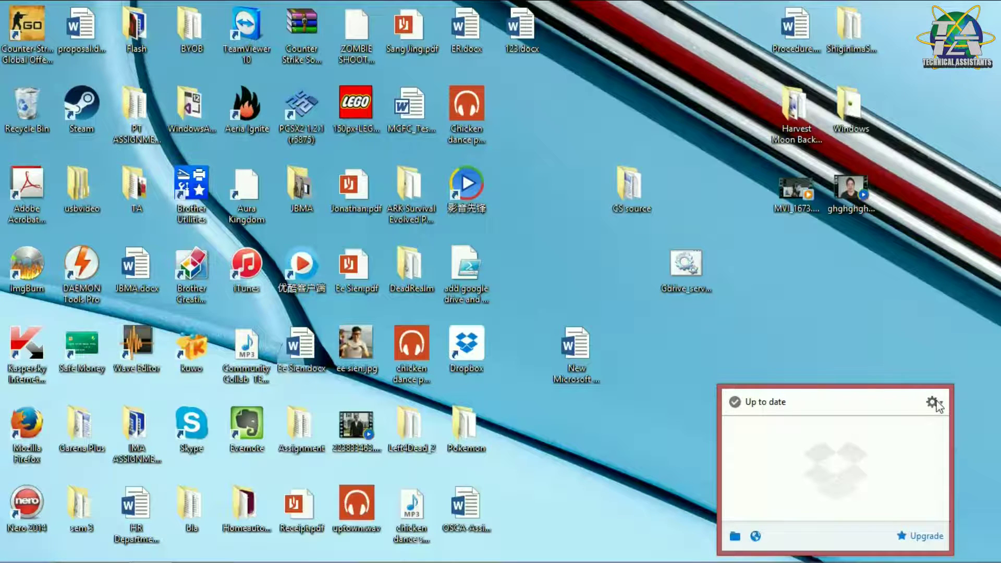
click(932, 402)
click(919, 543)
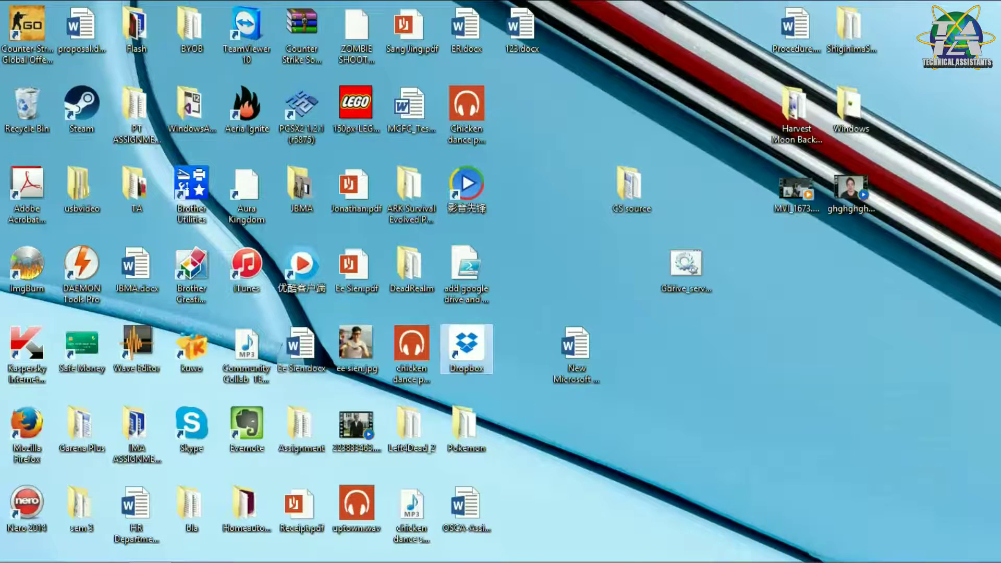